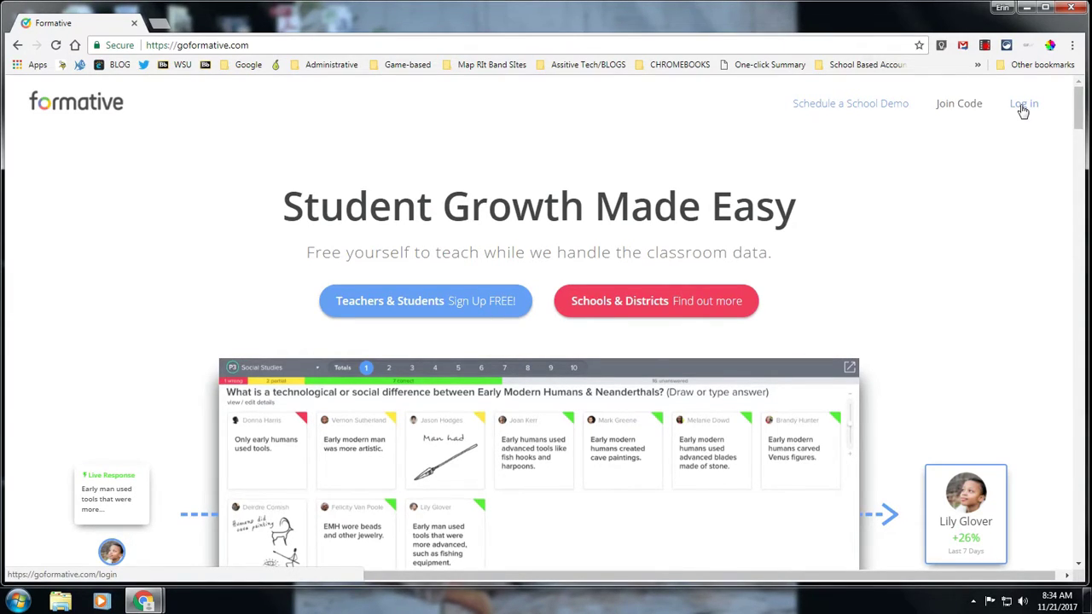
- Log in to the teacher account, look over the Classes page and return to the list of formatives
{"action": "left_click", "coordinate": [1023, 106]}
{"action": "left_click", "coordinate": [488, 277]}
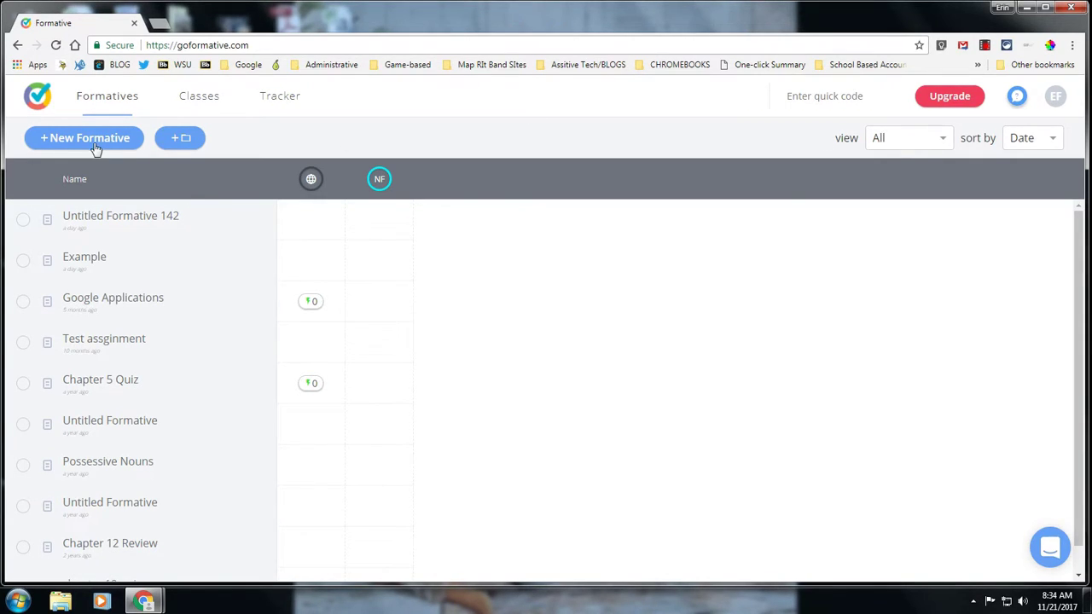
{"action": "left_click", "coordinate": [189, 100]}
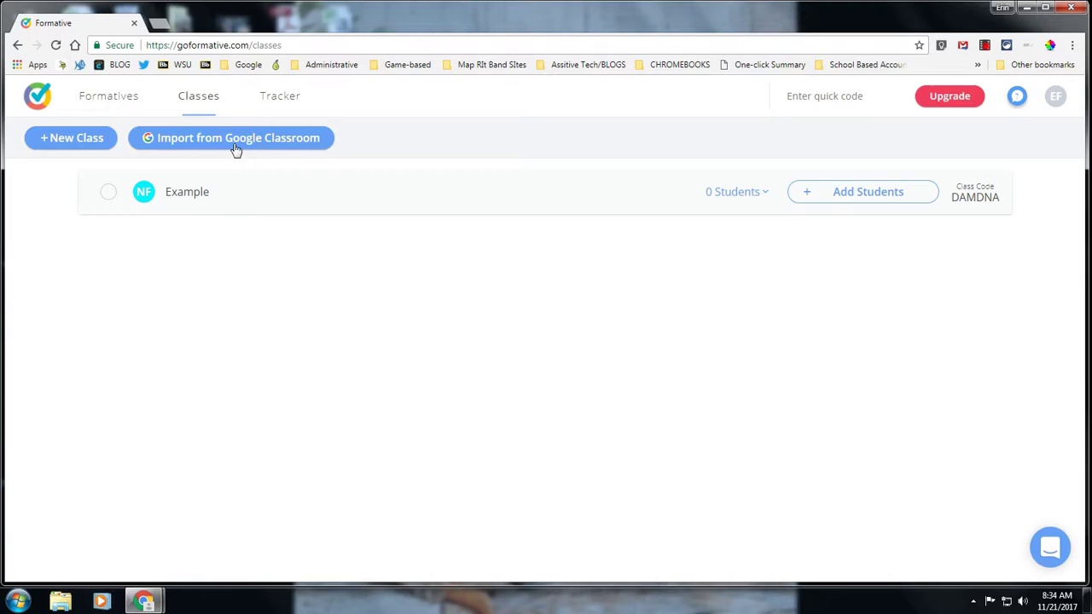
{"action": "left_click", "coordinate": [113, 98]}
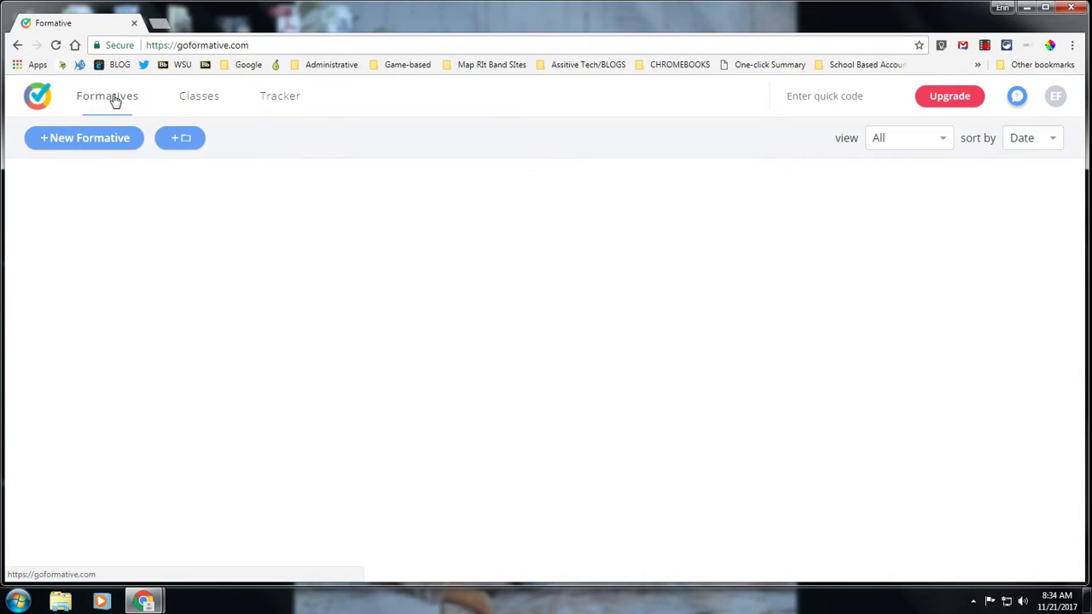
- Create a new formative and add an Enhance a PDF/Doc item to it
{"action": "left_click", "coordinate": [83, 143]}
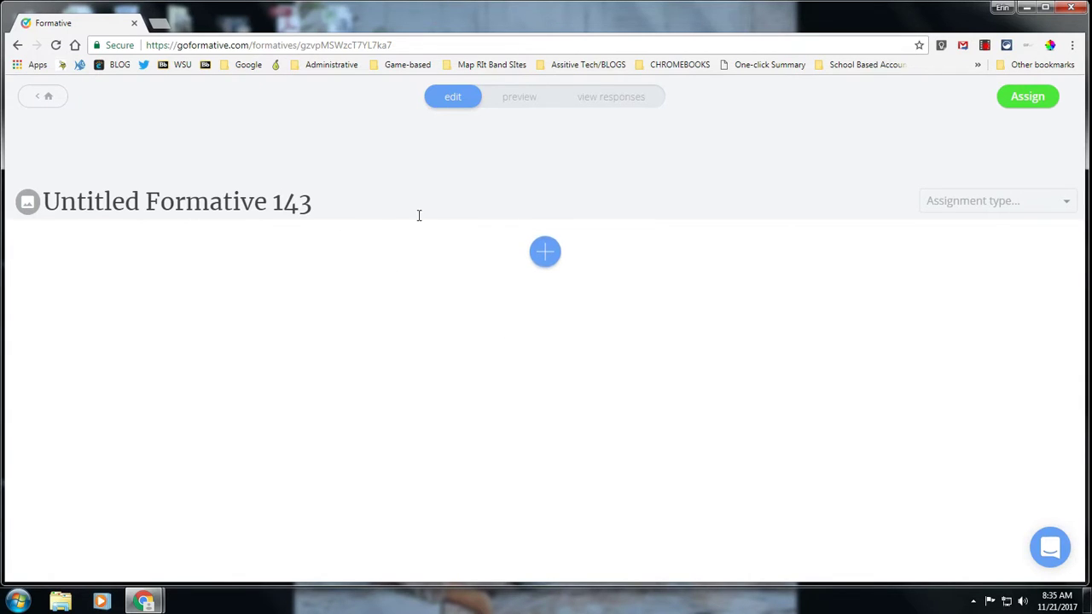
{"action": "left_click", "coordinate": [545, 258]}
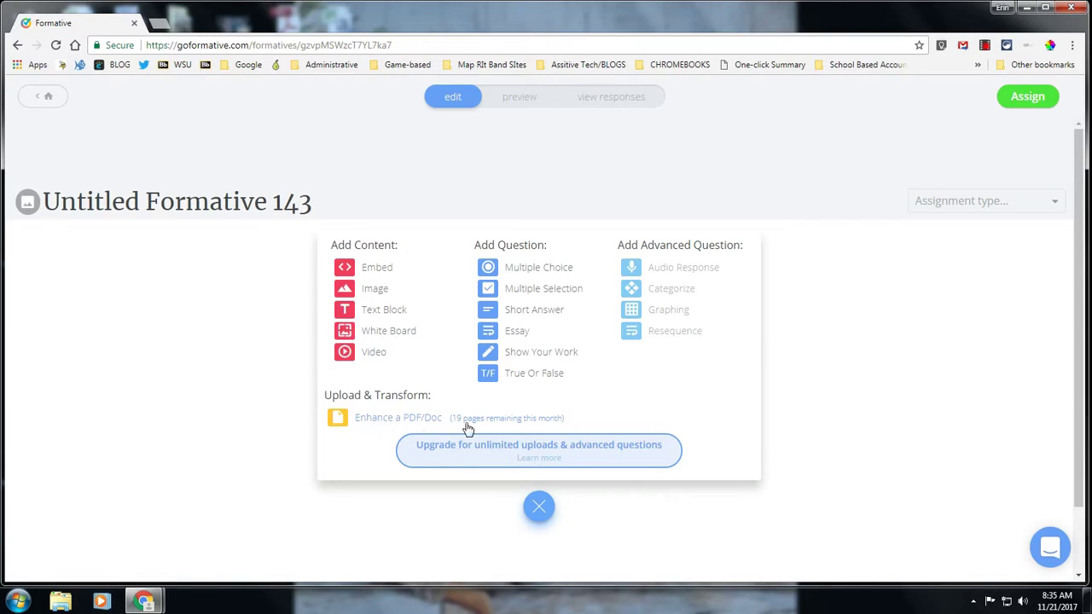
{"action": "left_click", "coordinate": [378, 420]}
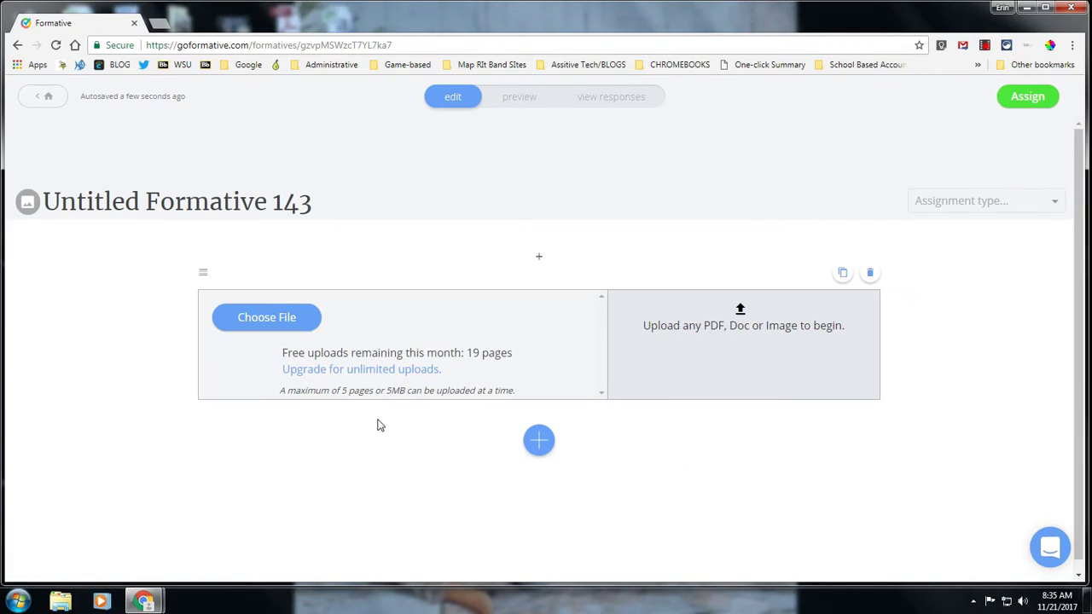
- Upload the decimal addition and subtraction worksheet from the eb DOCUMENTS > Math > chapter 3 folder on the H: drive
{"action": "left_click", "coordinate": [258, 323]}
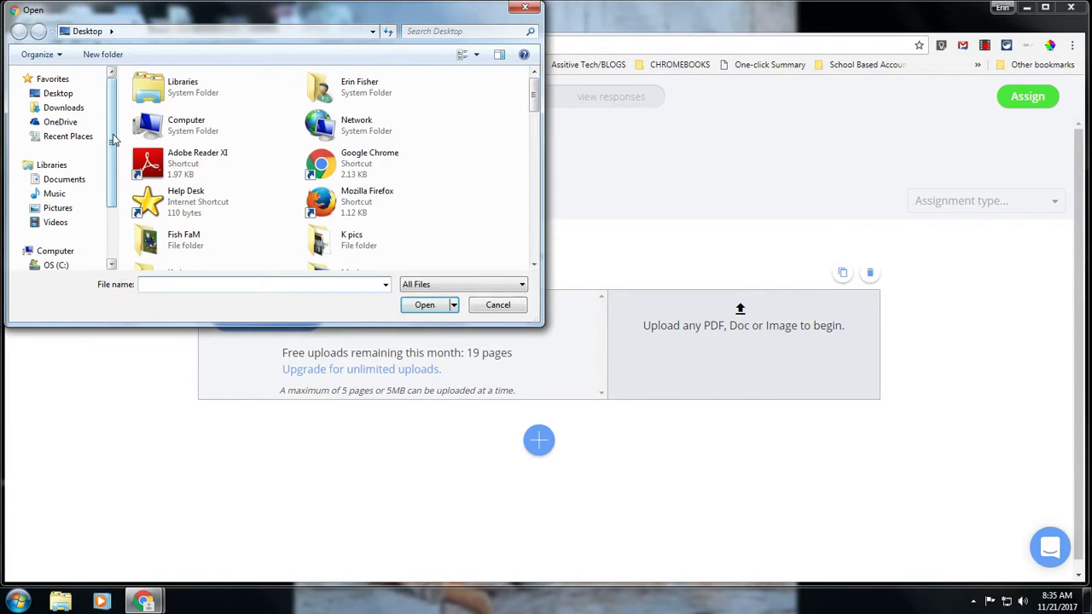
{"action": "scroll", "coordinate": [112, 145], "scroll_direction": "down", "scroll_amount": 2}
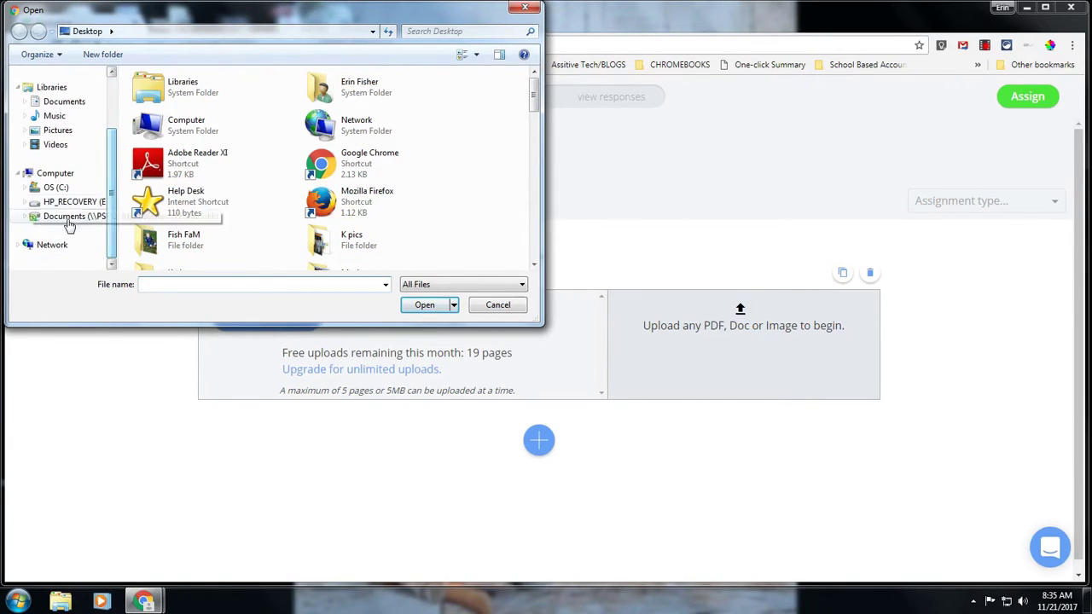
{"action": "left_click", "coordinate": [64, 217]}
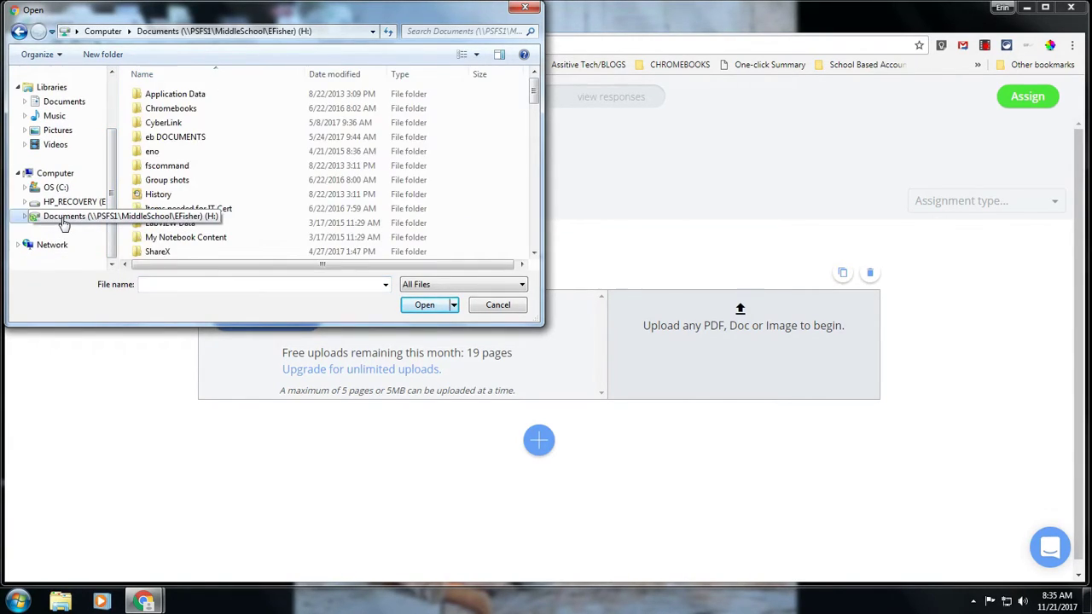
{"action": "double_click", "coordinate": [181, 137]}
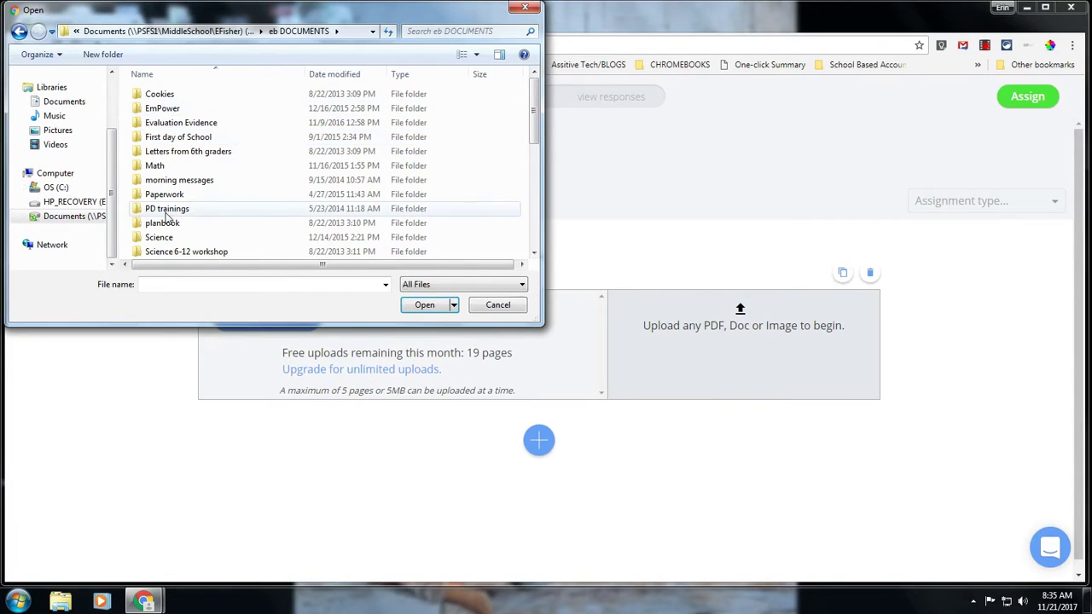
{"action": "double_click", "coordinate": [156, 165]}
{"action": "double_click", "coordinate": [157, 137]}
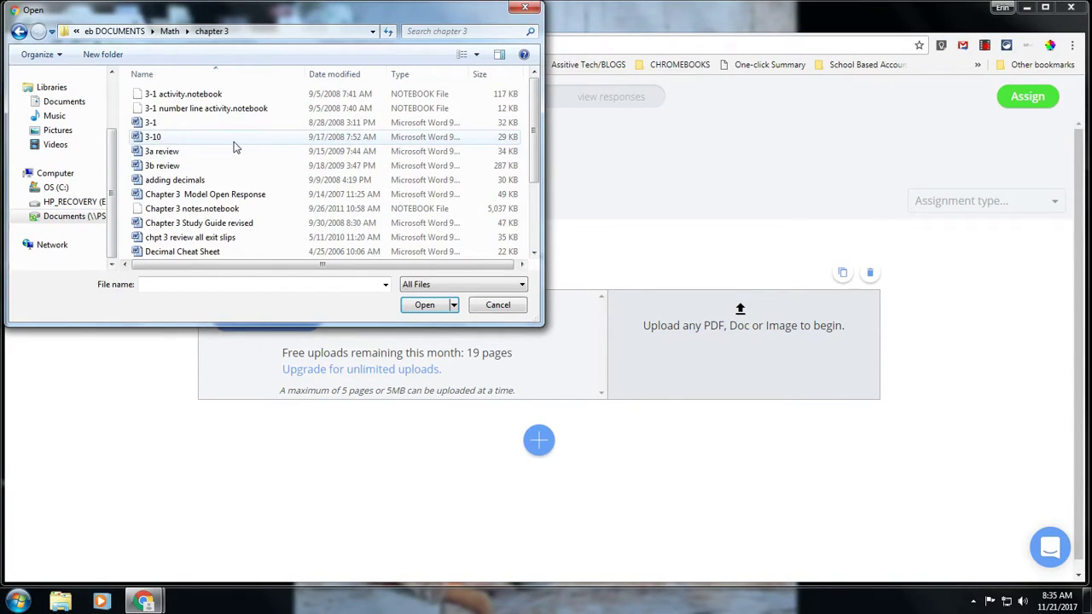
{"action": "scroll", "coordinate": [166, 143], "scroll_direction": "down", "scroll_amount": 1}
{"action": "double_click", "coordinate": [166, 137]}
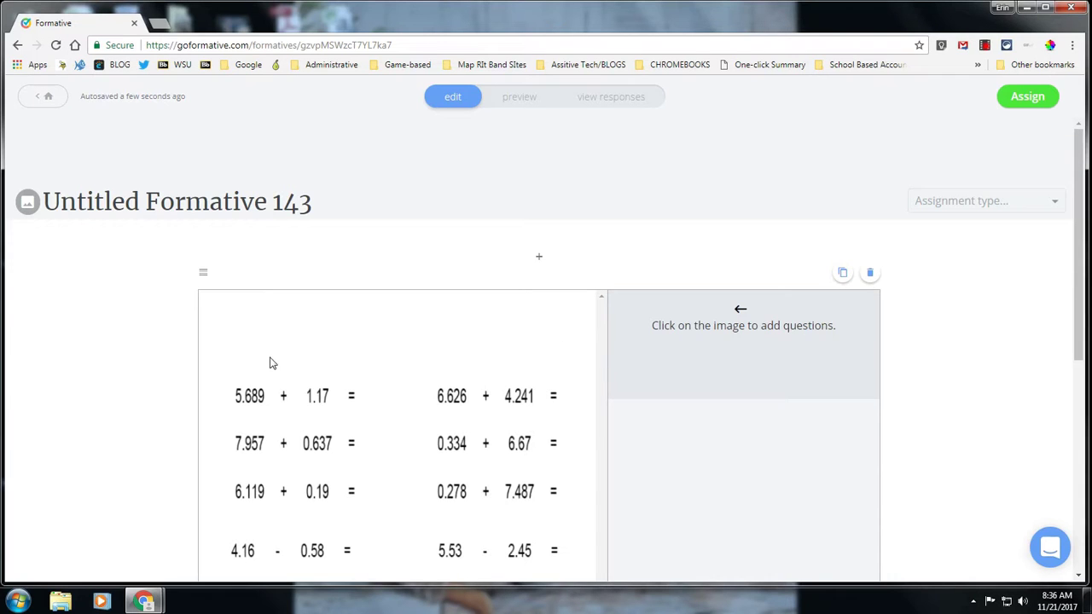
- Place six Short Answer questions on the worksheet, one beside the equals sign of each problem in the first column
{"action": "scroll", "coordinate": [531, 363], "scroll_direction": "down", "scroll_amount": 4}
{"action": "scroll", "coordinate": [530, 362], "scroll_direction": "up", "scroll_amount": 2}
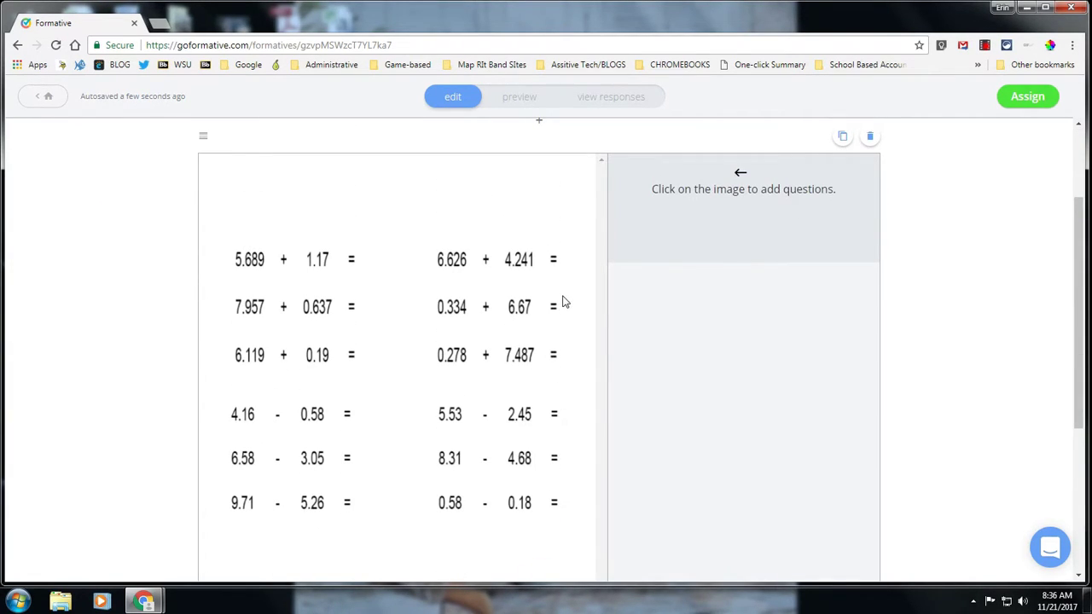
{"action": "scroll", "coordinate": [563, 302], "scroll_direction": "down", "scroll_amount": 1}
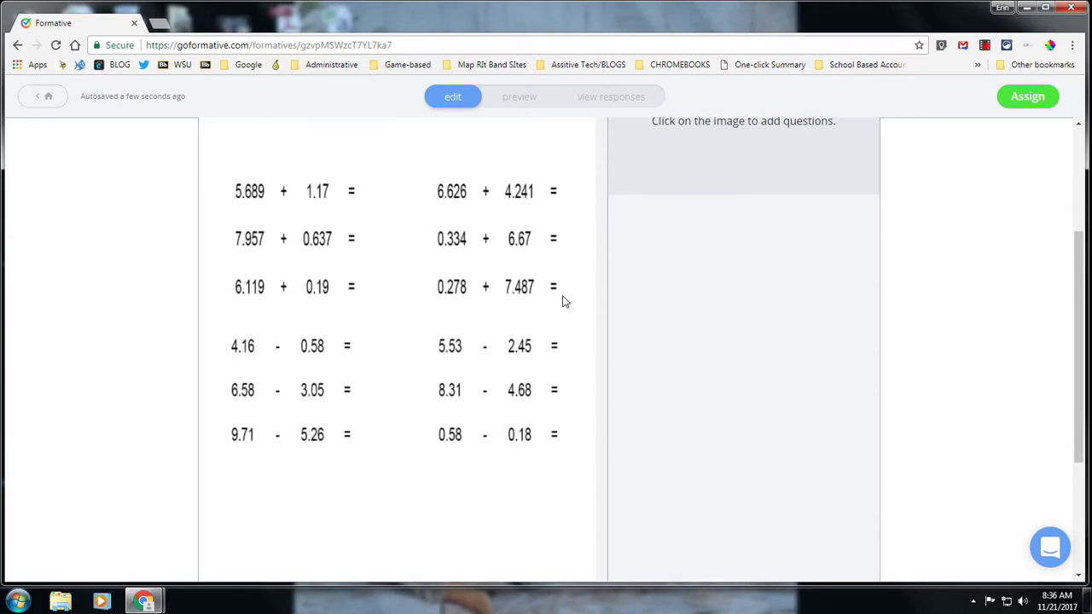
{"action": "left_click", "coordinate": [361, 194]}
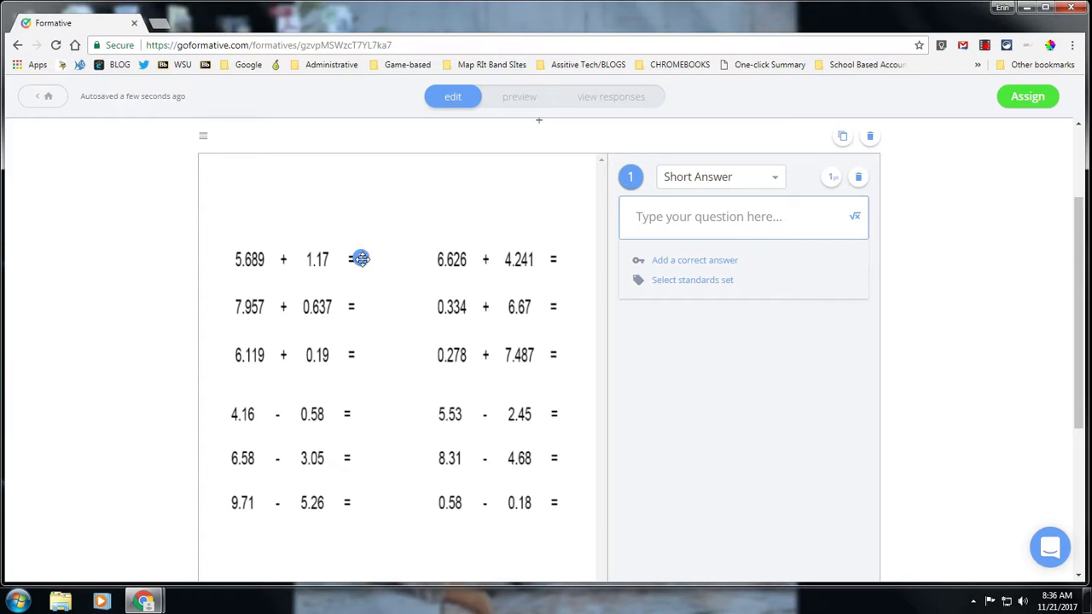
{"action": "left_click", "coordinate": [361, 309]}
{"action": "left_click", "coordinate": [358, 358]}
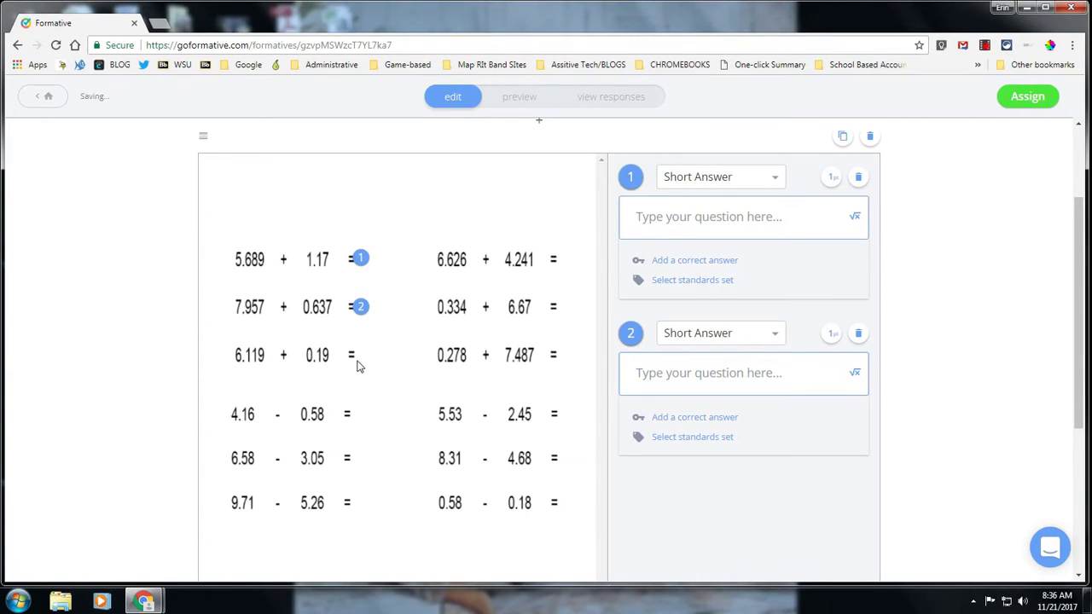
{"action": "left_click", "coordinate": [357, 416]}
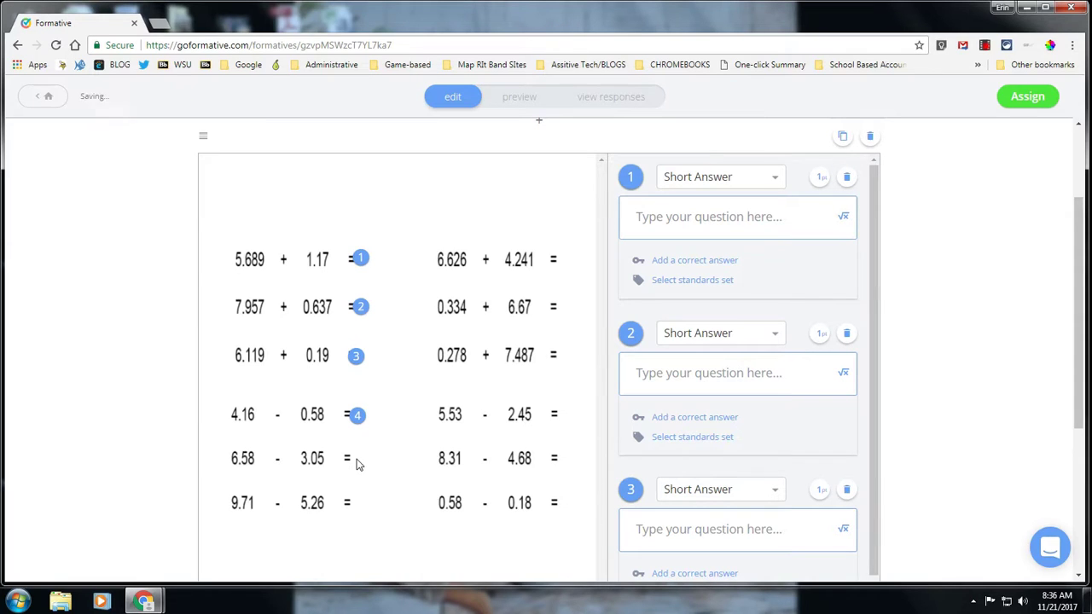
{"action": "left_click", "coordinate": [356, 459]}
{"action": "left_click", "coordinate": [357, 503]}
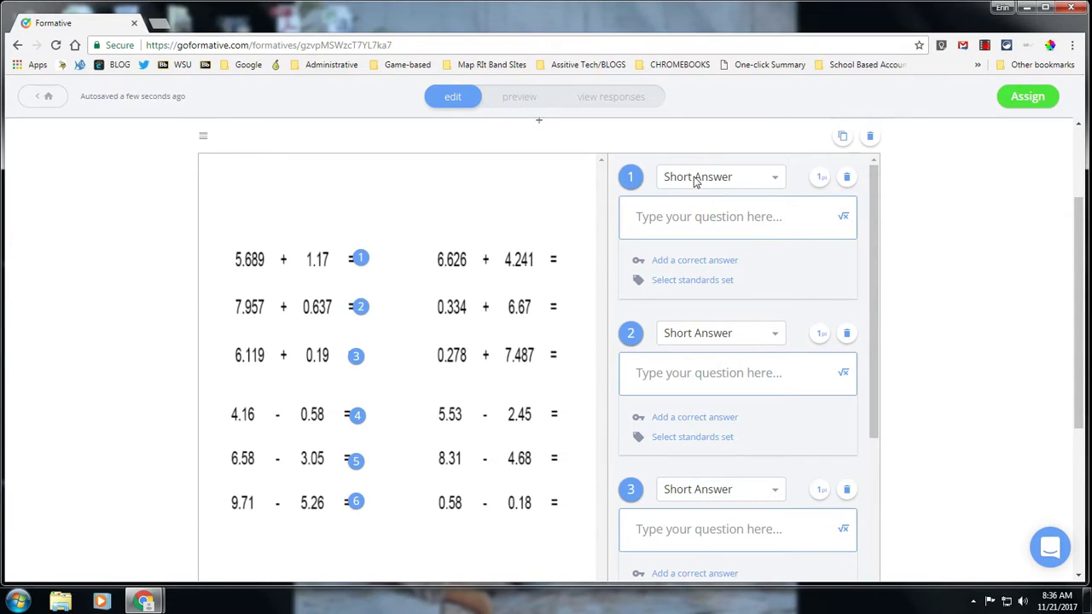
- Look over the available question types for question 1, keep Short Answer, and add four blank correct-answer entries
{"action": "left_click", "coordinate": [760, 179]}
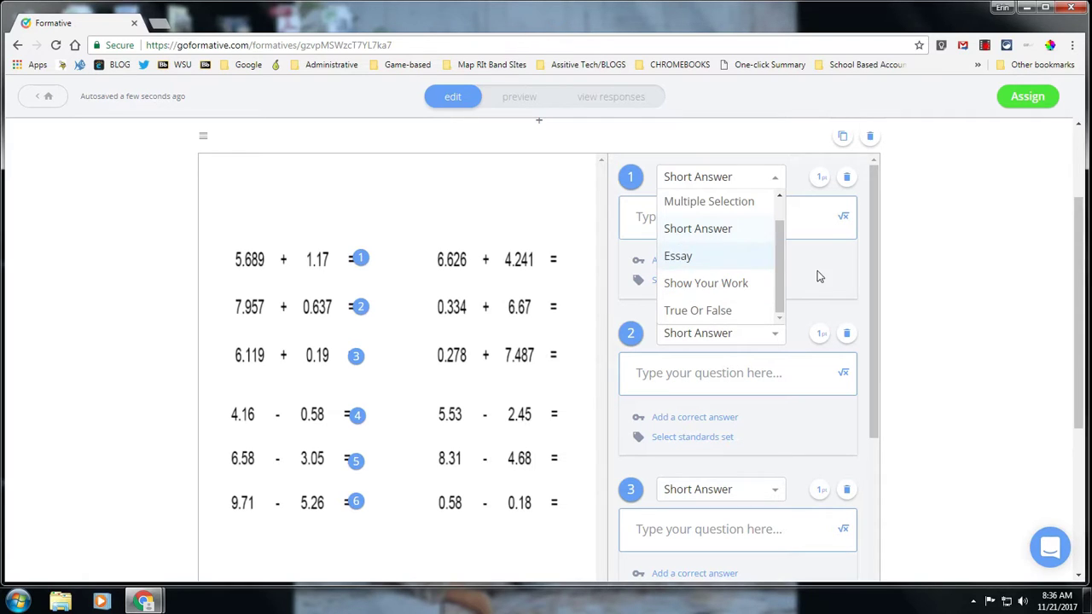
{"action": "left_click", "coordinate": [1015, 330]}
{"action": "left_click", "coordinate": [688, 261]}
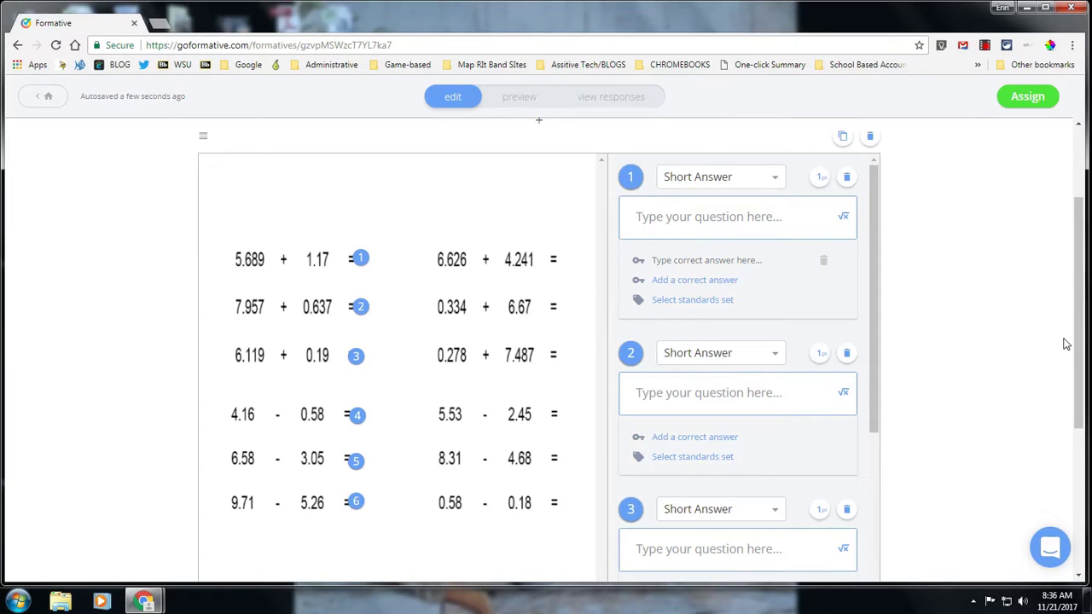
{"action": "left_click", "coordinate": [675, 281]}
{"action": "left_click", "coordinate": [675, 306]}
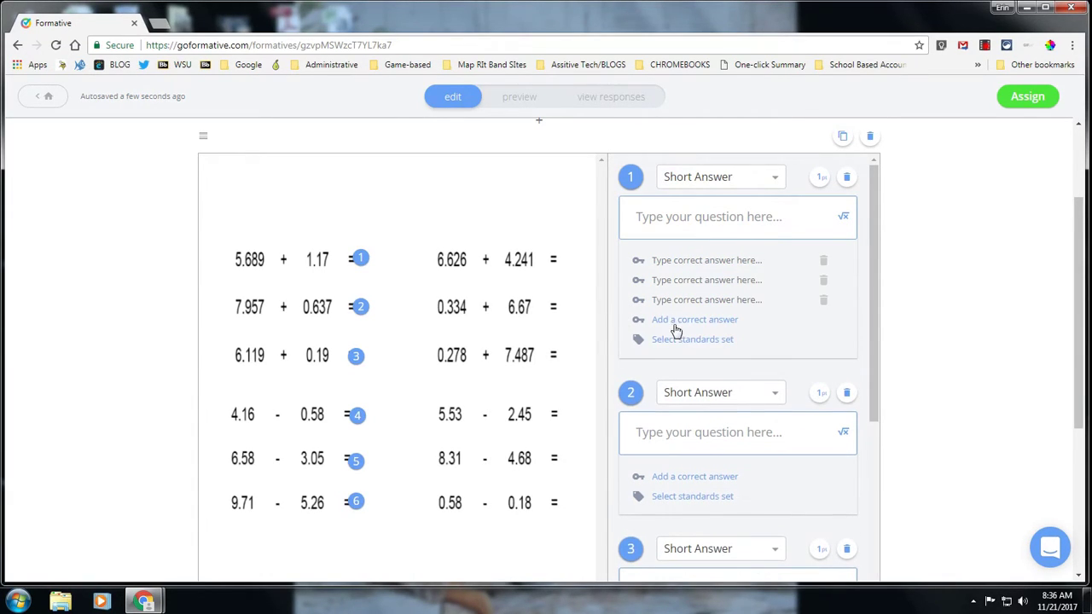
{"action": "left_click", "coordinate": [676, 322]}
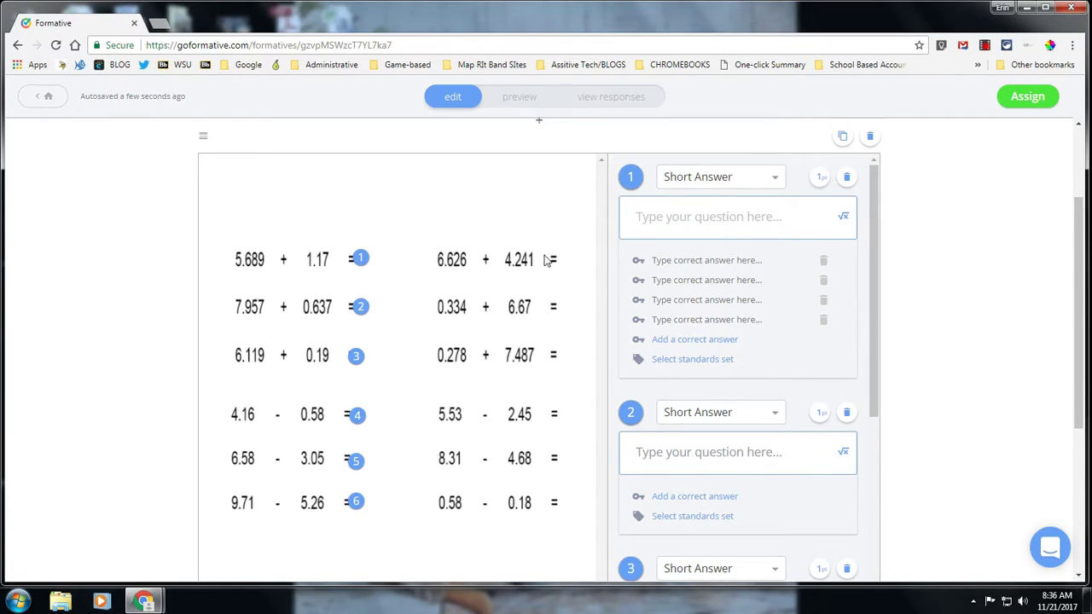
- Enter "Do not include any spaces between digits" as the question text for question 1
{"action": "left_click", "coordinate": [649, 208]}
{"action": "type", "text": "Don "}
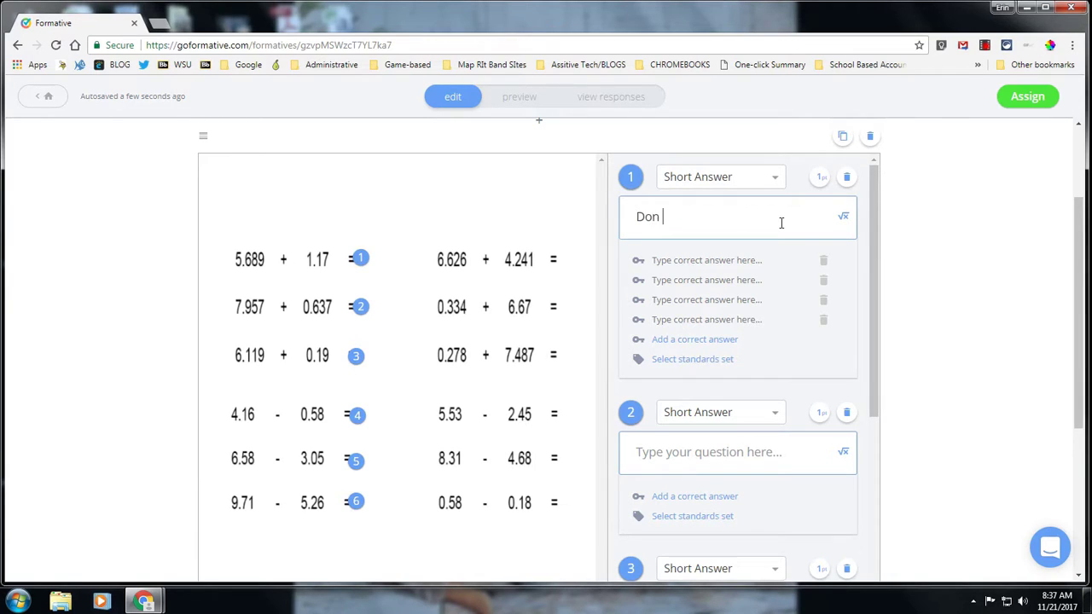
{"action": "type", "text": "not include any spaces between"}
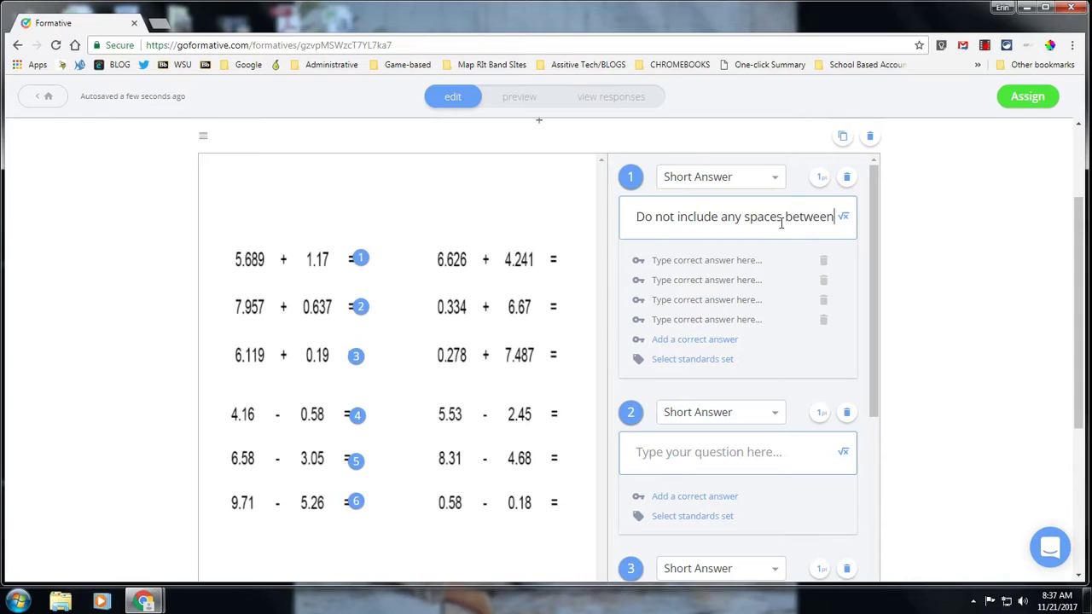
{"action": "type", "text": " digits"}
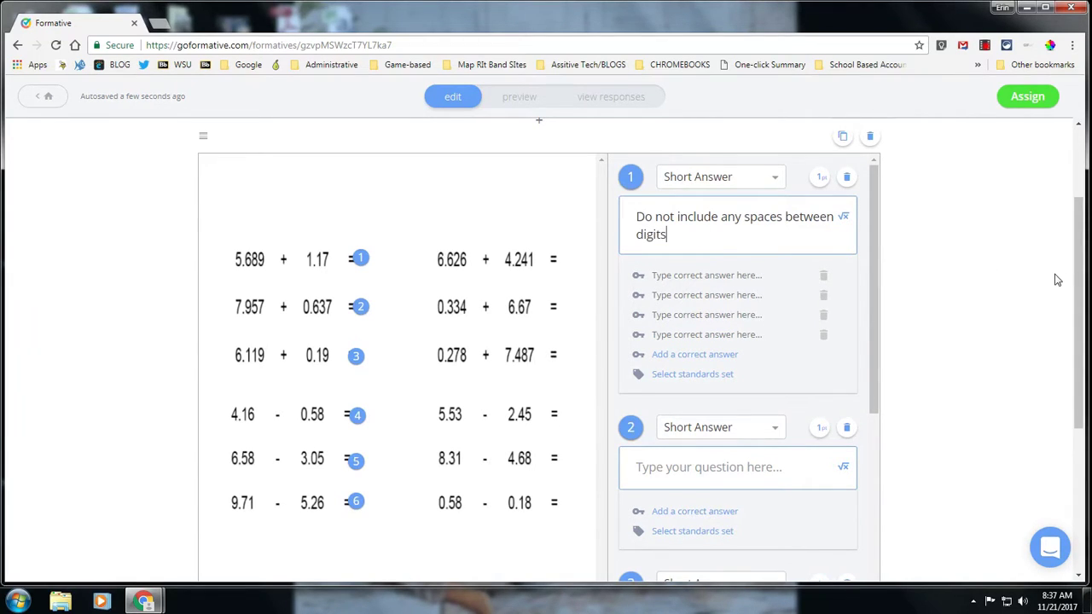
- Review the formative's student preview and responses view before returning to edit mode
{"action": "left_click", "coordinate": [524, 101]}
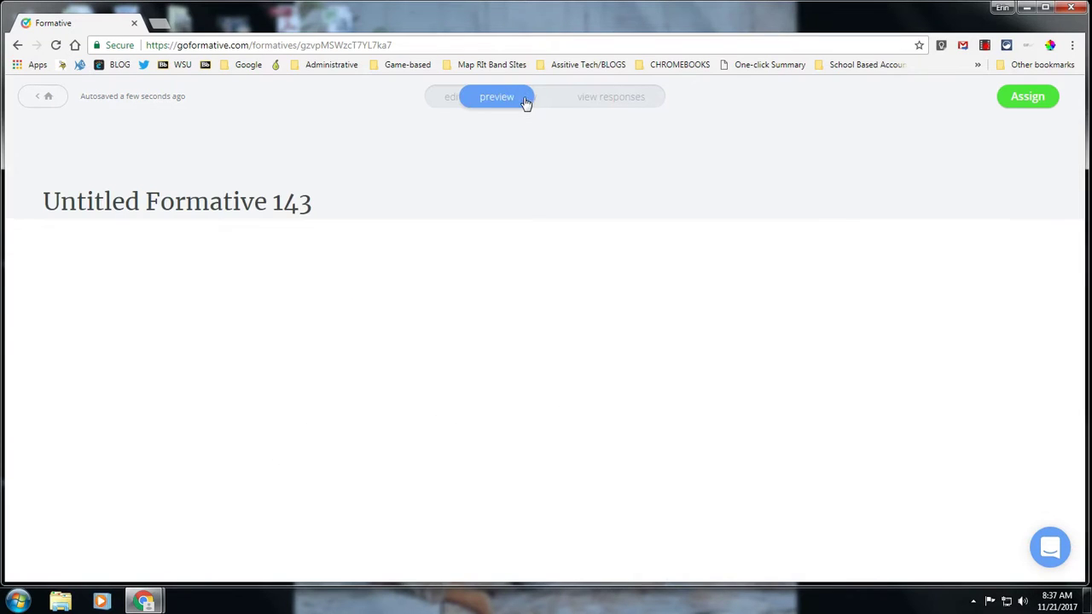
{"action": "scroll", "coordinate": [1043, 253], "scroll_direction": "down", "scroll_amount": 1}
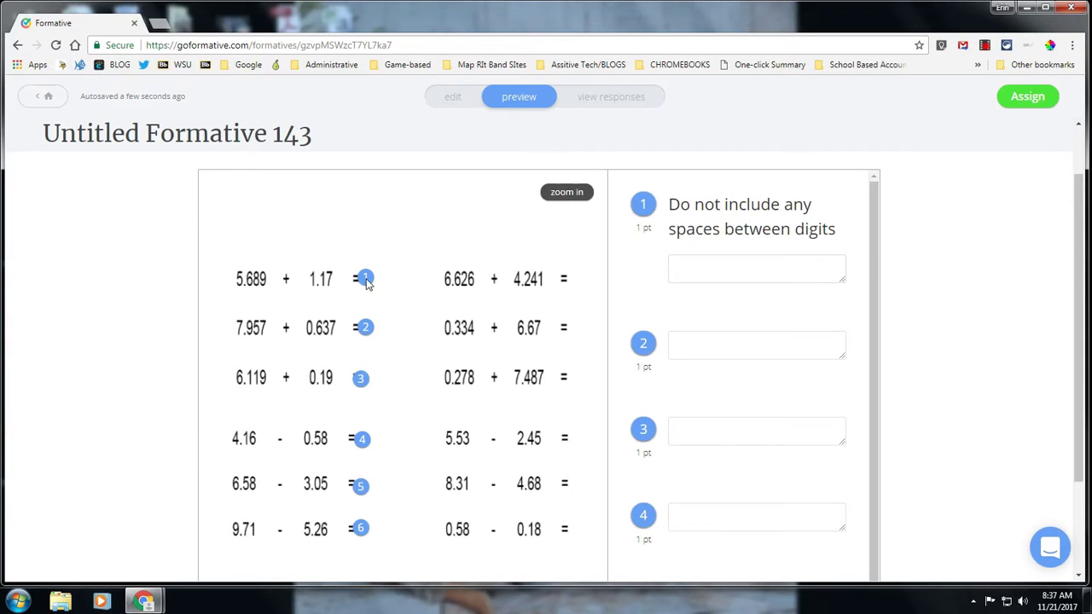
{"action": "scroll", "coordinate": [566, 280], "scroll_direction": "down", "scroll_amount": 2}
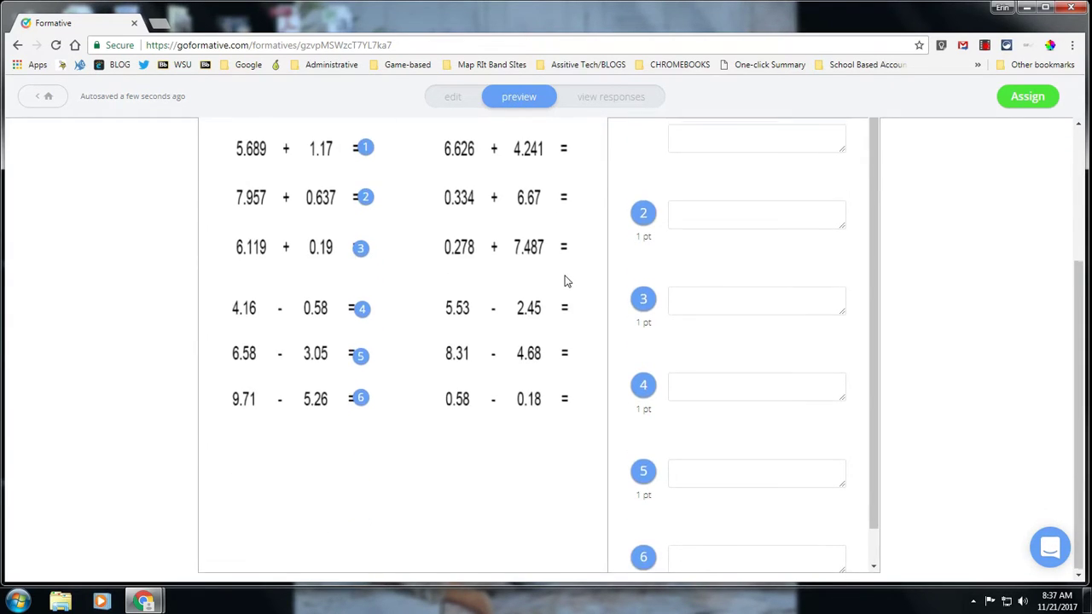
{"action": "scroll", "coordinate": [566, 280], "scroll_direction": "up", "scroll_amount": 3}
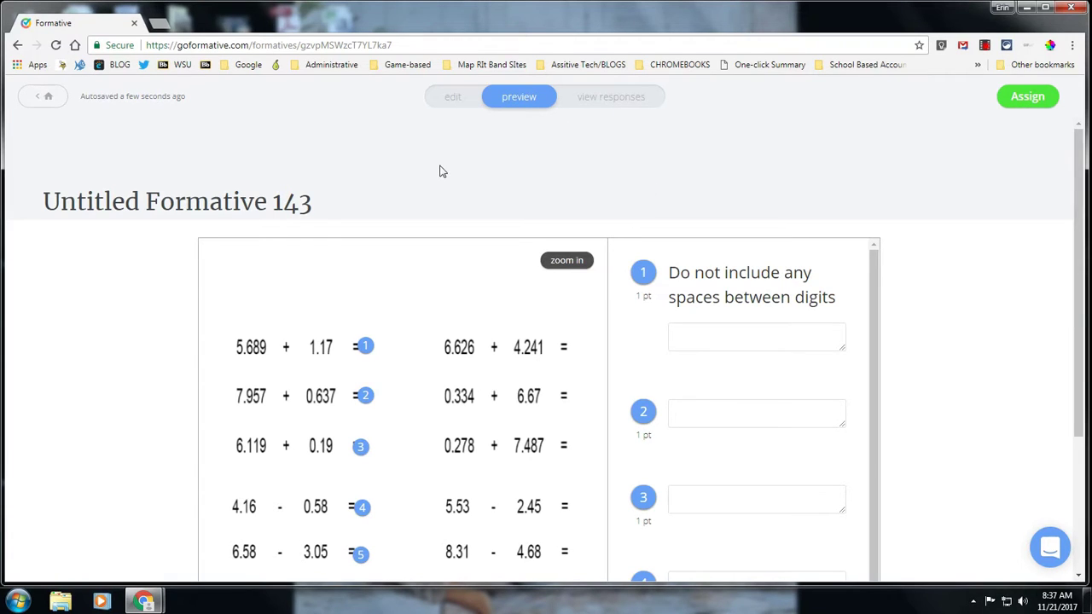
{"action": "left_click", "coordinate": [637, 107]}
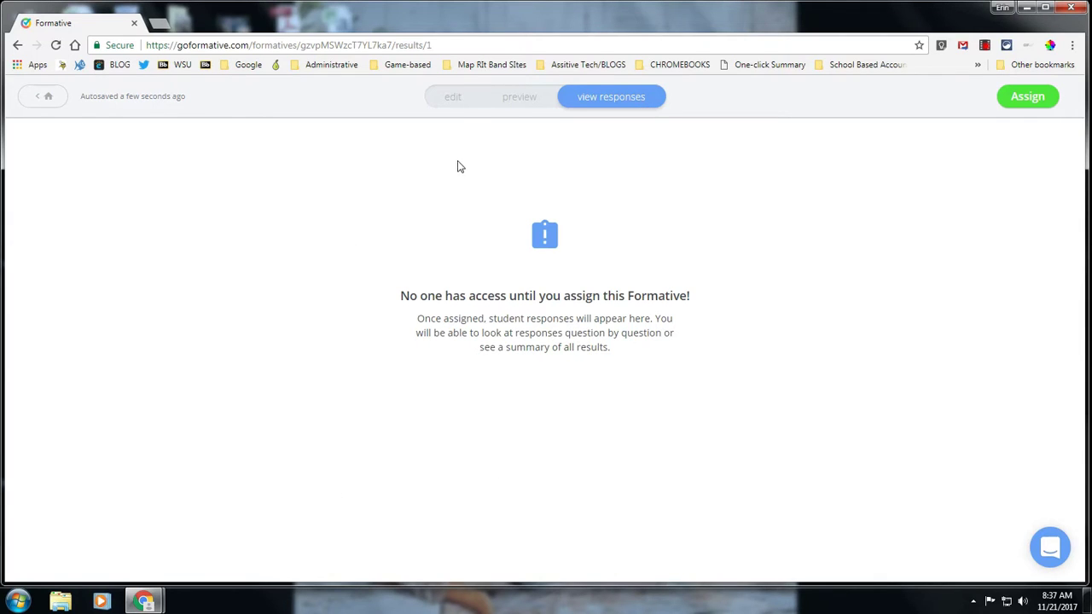
{"action": "left_click", "coordinate": [455, 101]}
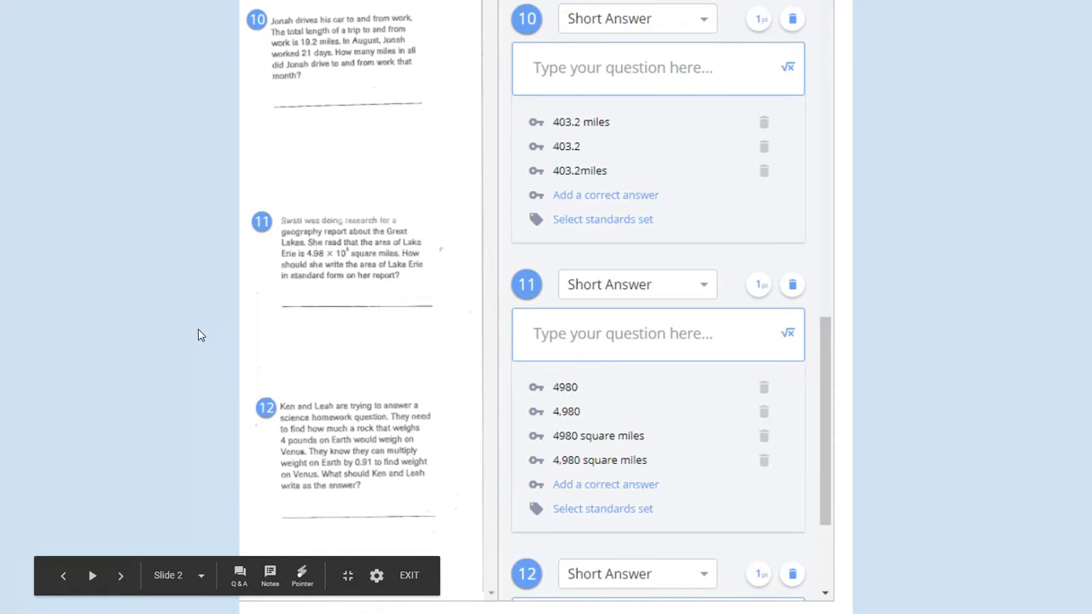
- In the Google Slides presentation, advance to the slide showing the class results by question and exit the slideshow
{"action": "key", "text": "Right"}
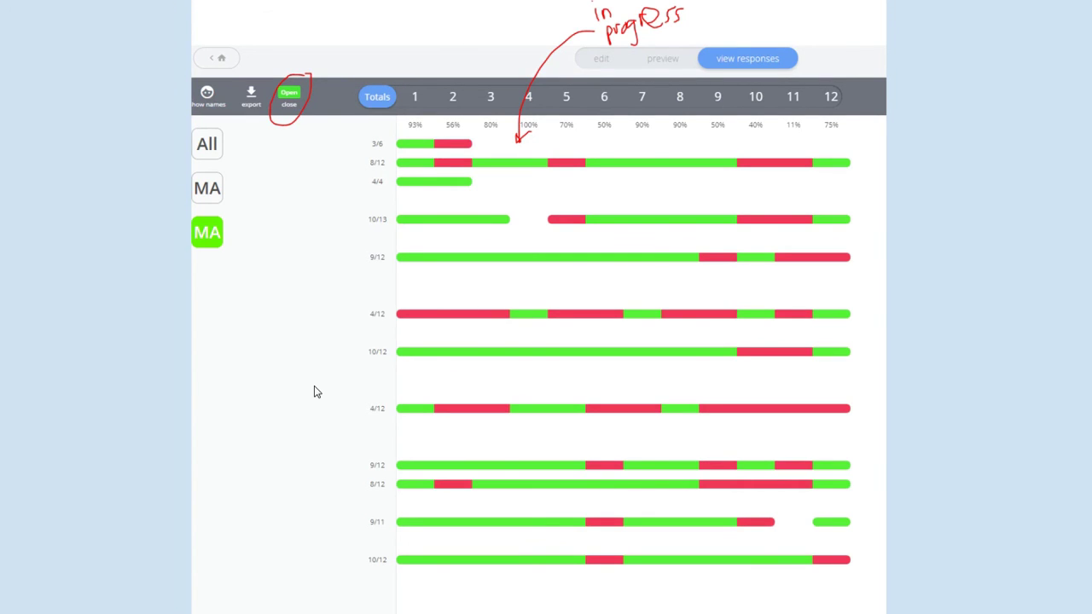
{"action": "key", "text": "Escape"}
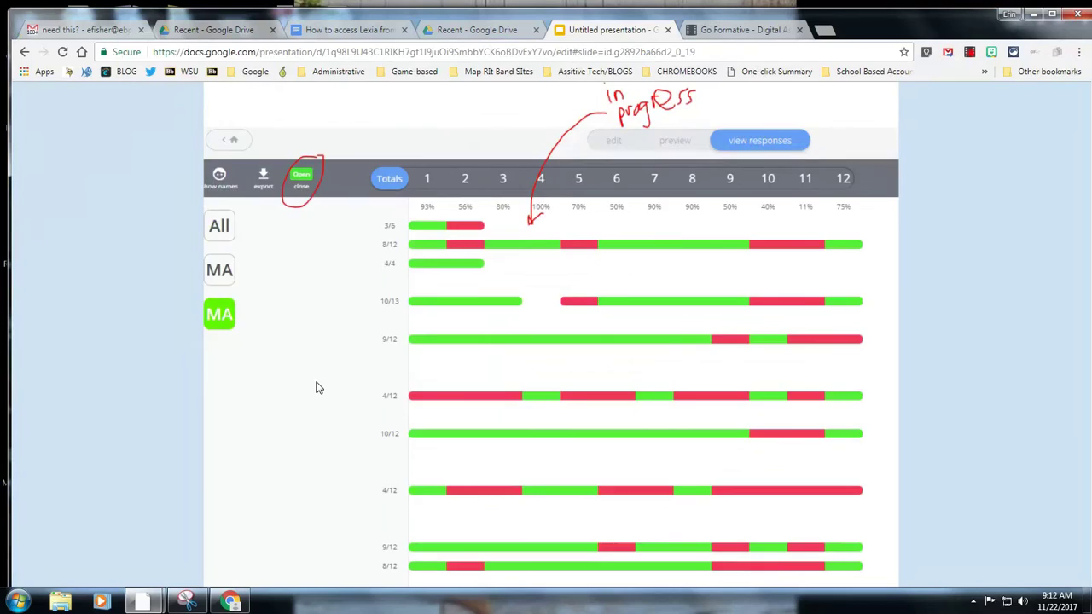